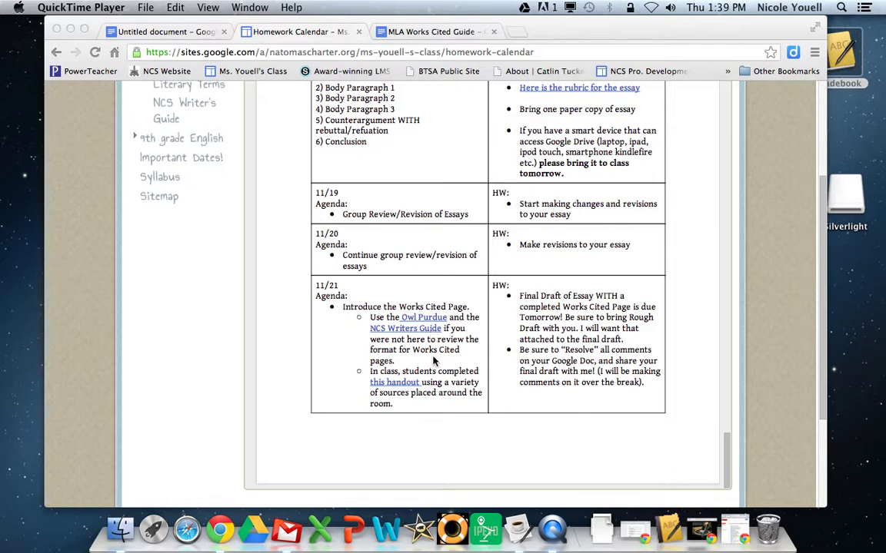
# Open the class handout linked in the 11/21 agenda of the homework calendar
pyautogui.click(391, 384)
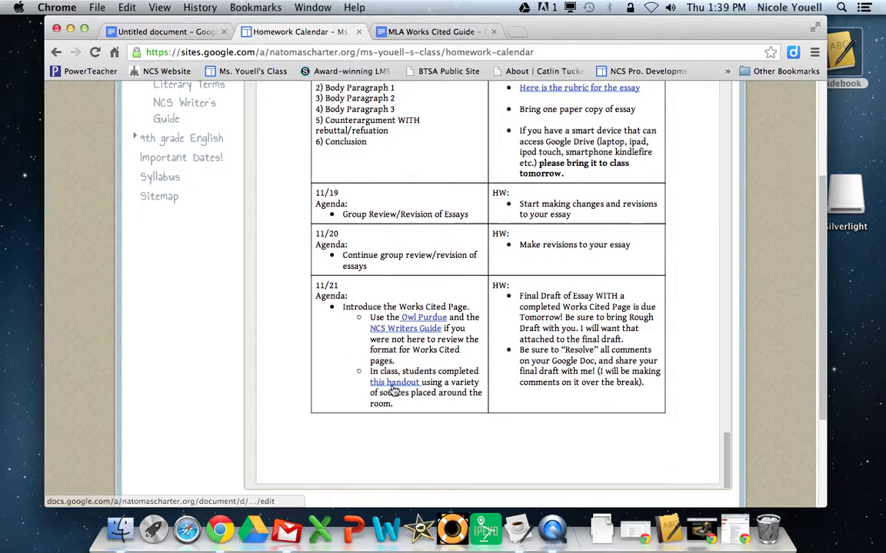
pyautogui.rightClick(395, 283)
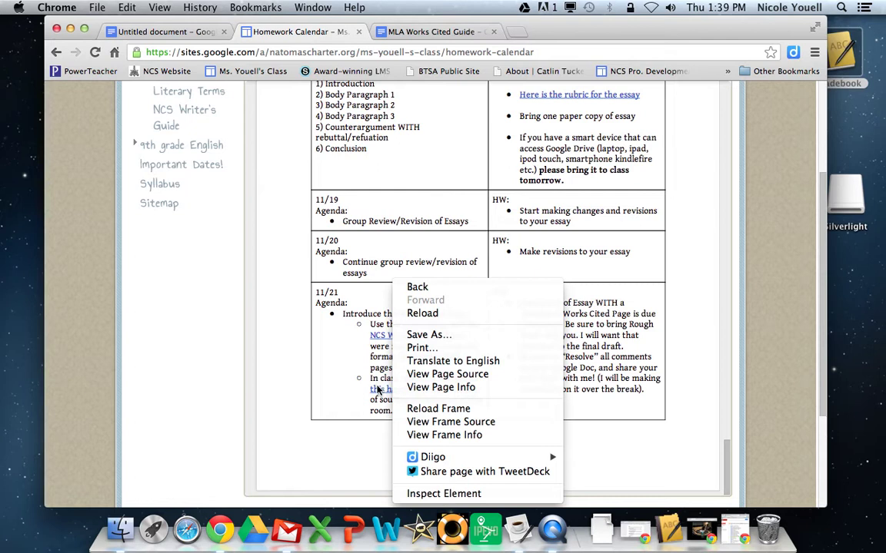
pyautogui.click(342, 352)
pyautogui.click(382, 392)
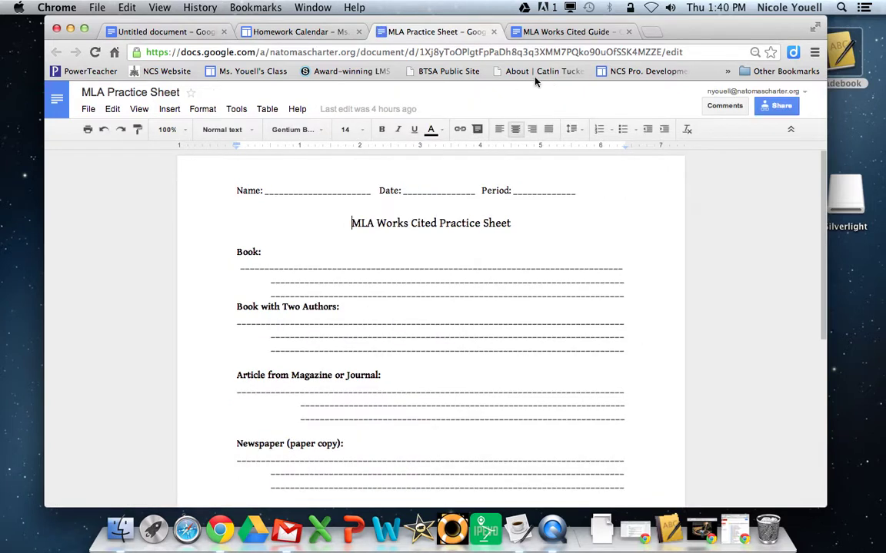
# Review the Book citation format in the MLA Works Cited Guide, from the author's name through to the medium
pyautogui.click(550, 35)
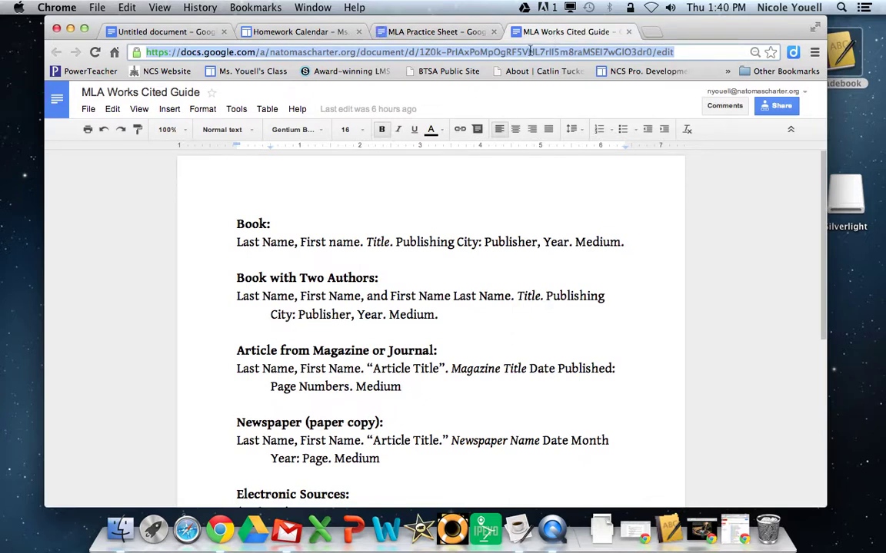
pyautogui.click(240, 242)
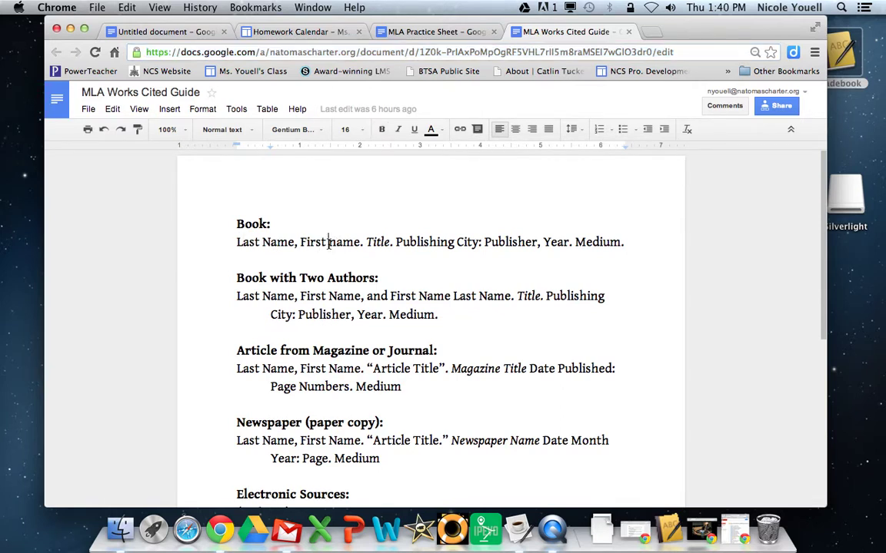
pyautogui.click(393, 242)
pyautogui.moveTo(573, 242); pyautogui.dragTo(630, 243)
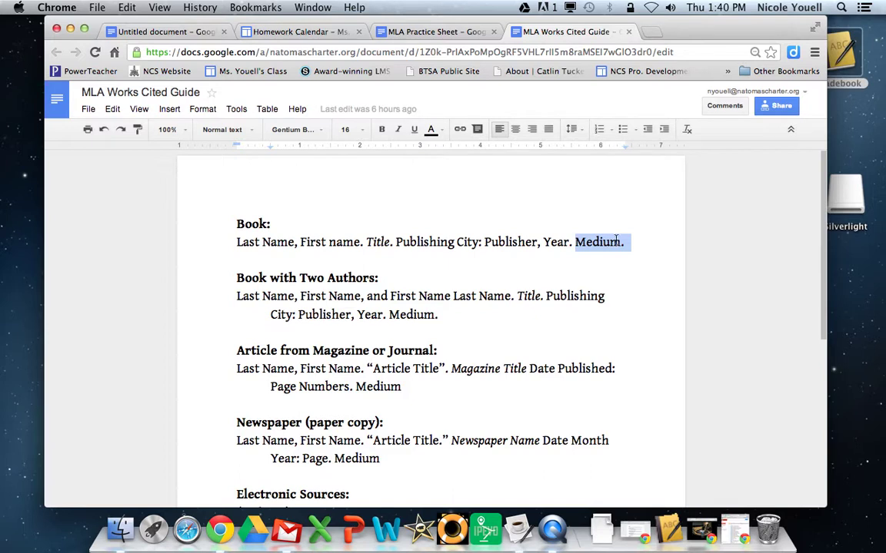
# In the blank untitled document, set the font to Times New Roman and the size to 12
pyautogui.click(196, 33)
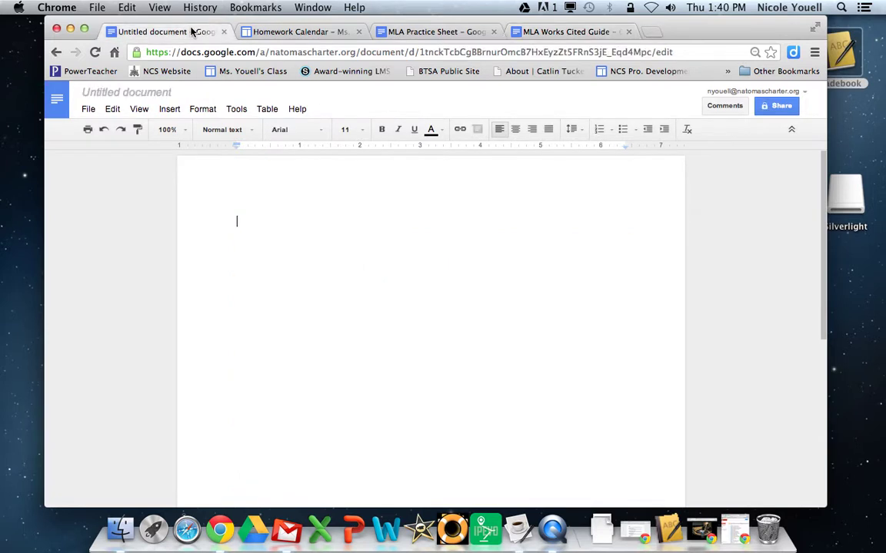
pyautogui.click(172, 124)
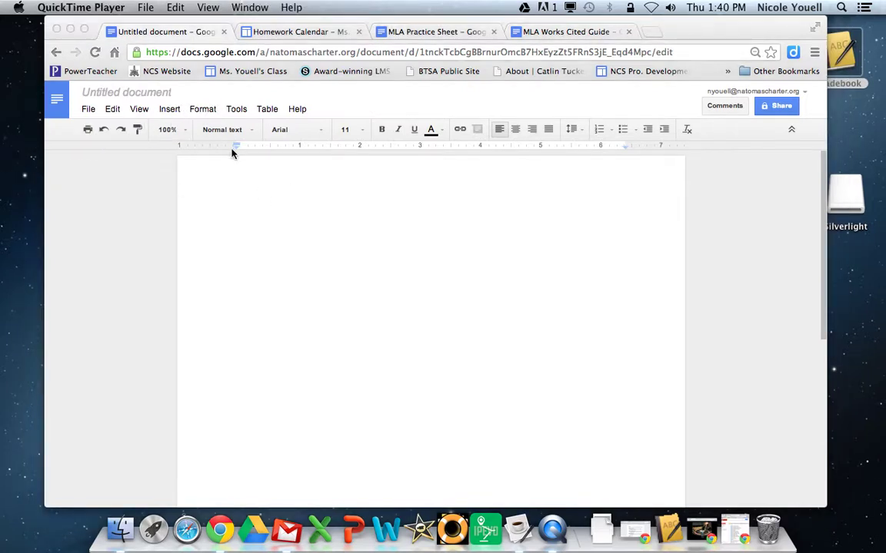
pyautogui.click(246, 207)
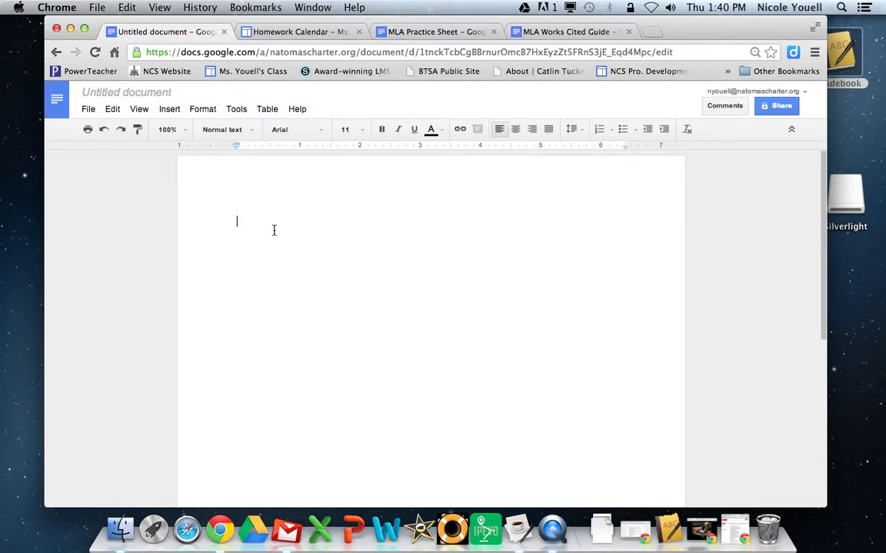
pyautogui.click(278, 126)
pyautogui.click(275, 149)
pyautogui.click(354, 130)
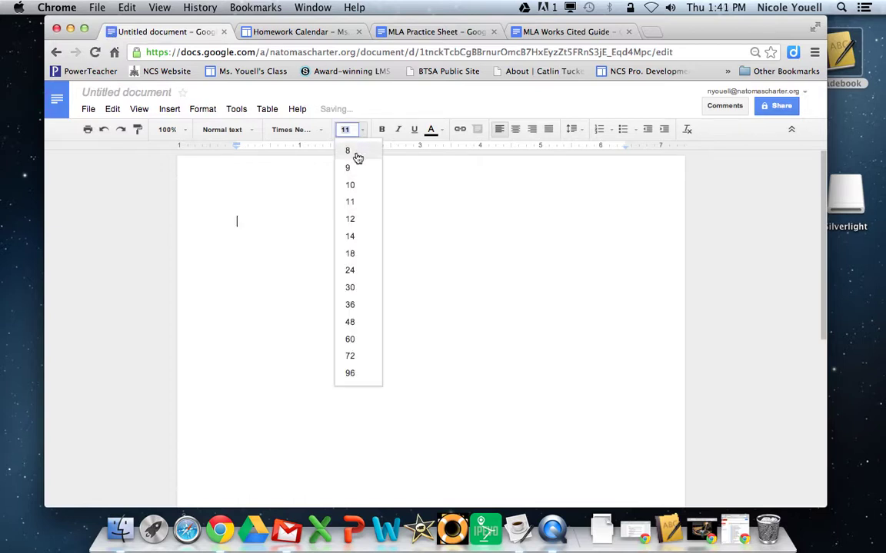
pyautogui.click(356, 215)
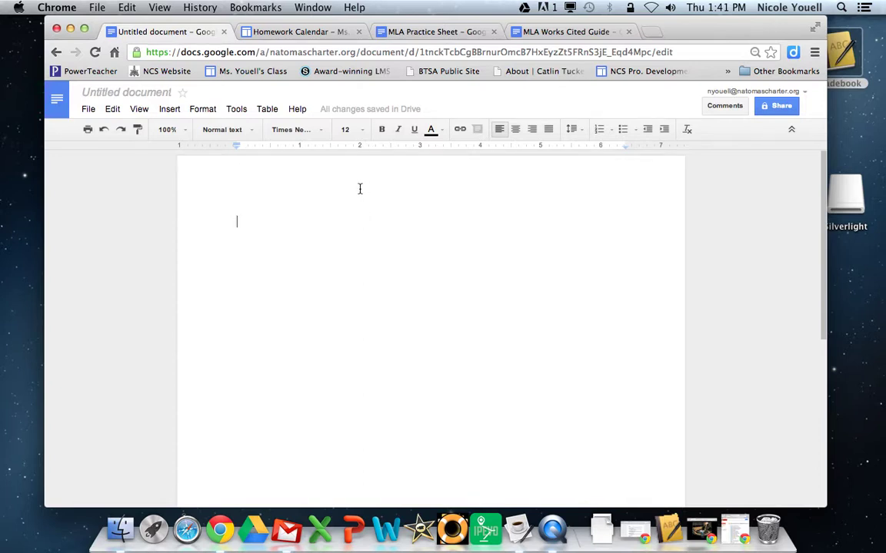
# Enter the heading "Works Cited" on the first line and center it
pyautogui.write('Works Citwe')
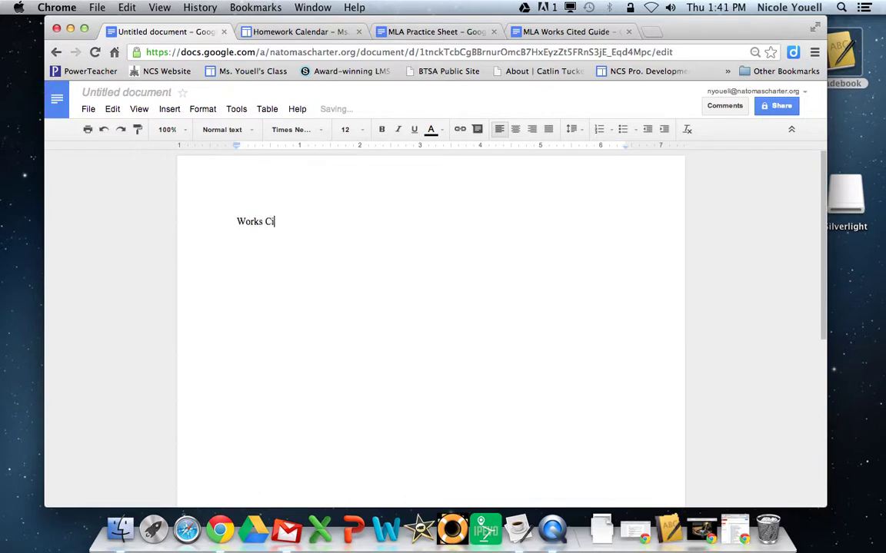
pyautogui.press('BackSpace')
pyautogui.press('BackSpace')
pyautogui.write('ed')
pyautogui.moveTo(310, 230); pyautogui.dragTo(222, 223)
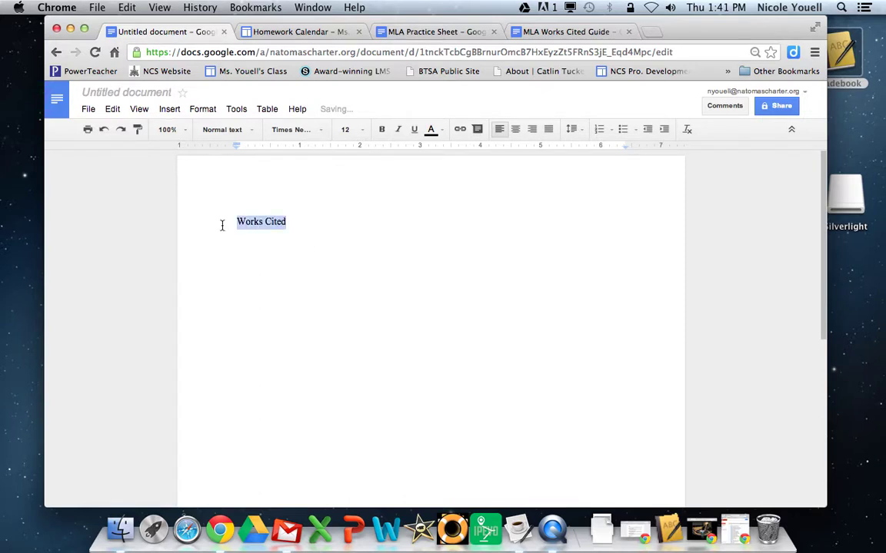
pyautogui.click(515, 135)
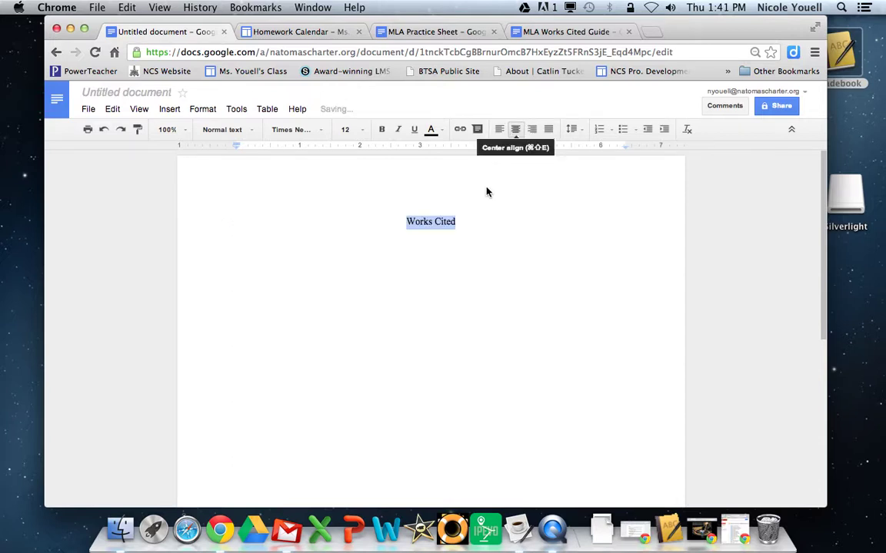
# Add a new line below the Works Cited heading and align it to the left
pyautogui.click(473, 237)
pyautogui.press('Return')
pyautogui.click(498, 135)
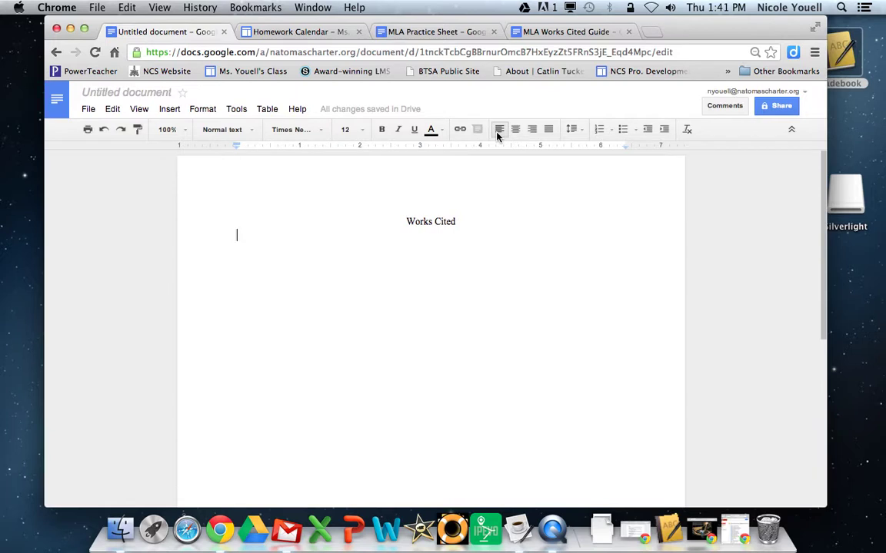
pyautogui.click(498, 131)
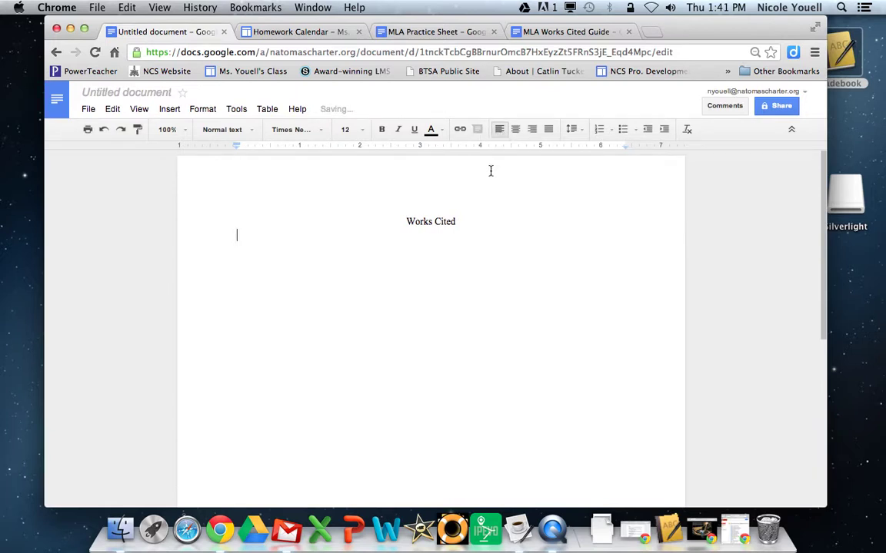
# Fill the line below the heading with random placeholder letters until the entry wraps onto a second line
pyautogui.write('adfg,flg,')
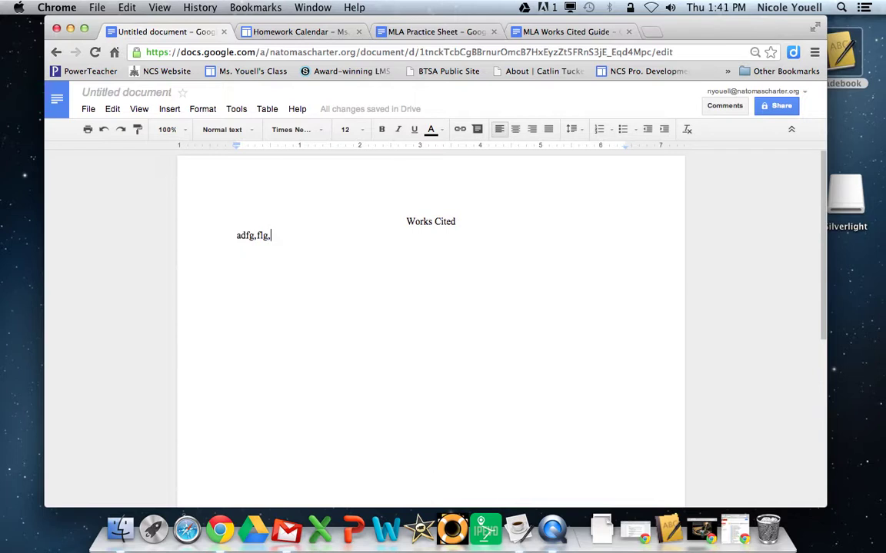
pyautogui.write('kbmfgkfdm')
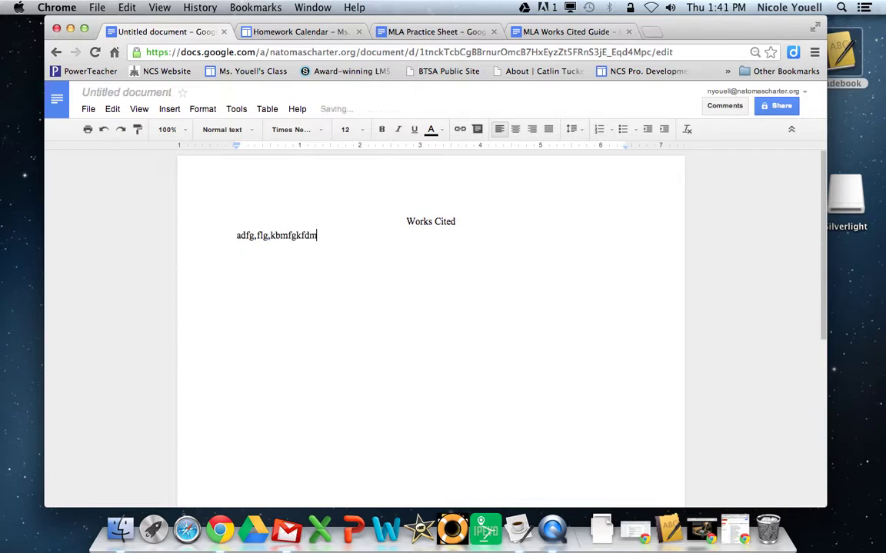
pyautogui.write('gkfdmgfdkmfkmdklfmbfklmfklbm')
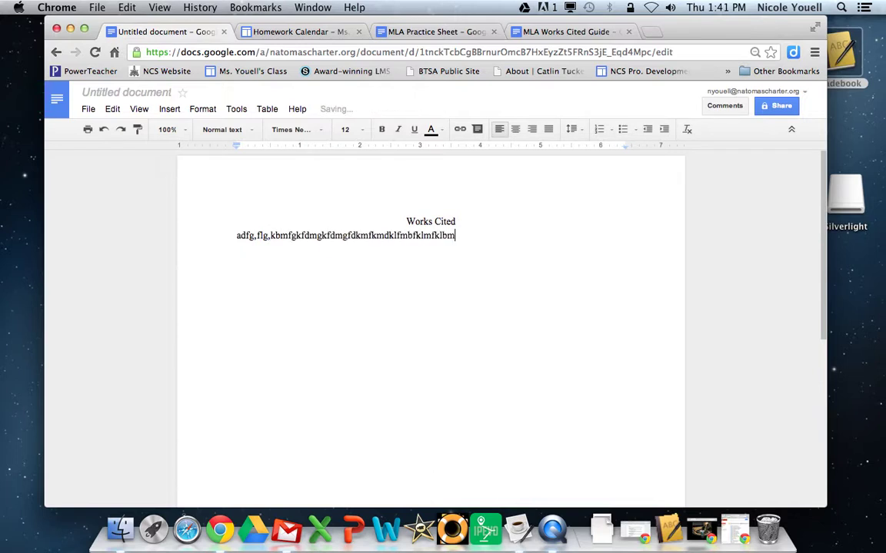
pyautogui.write('fkbmfkbmfkdbmkfmbfkbmfkbmfkbmfkb')
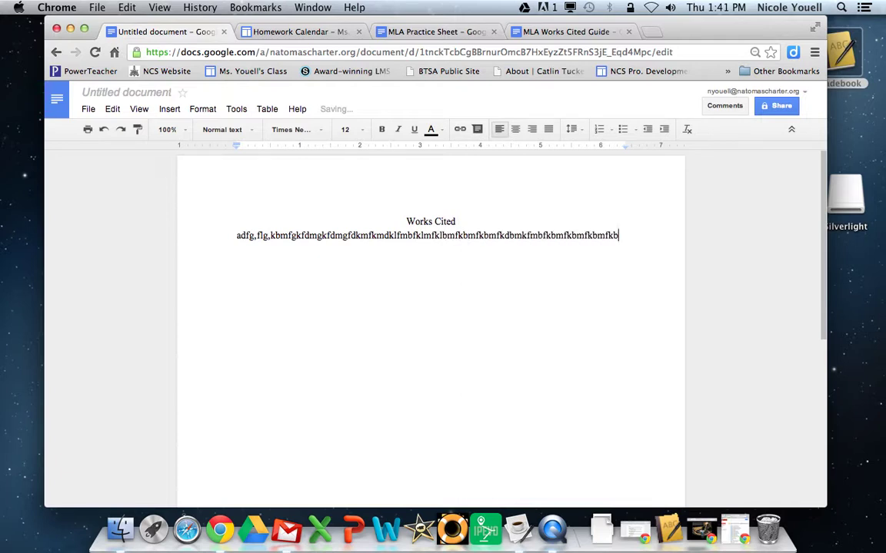
pyautogui.write('mfkbmfkdmfbkfdmb')
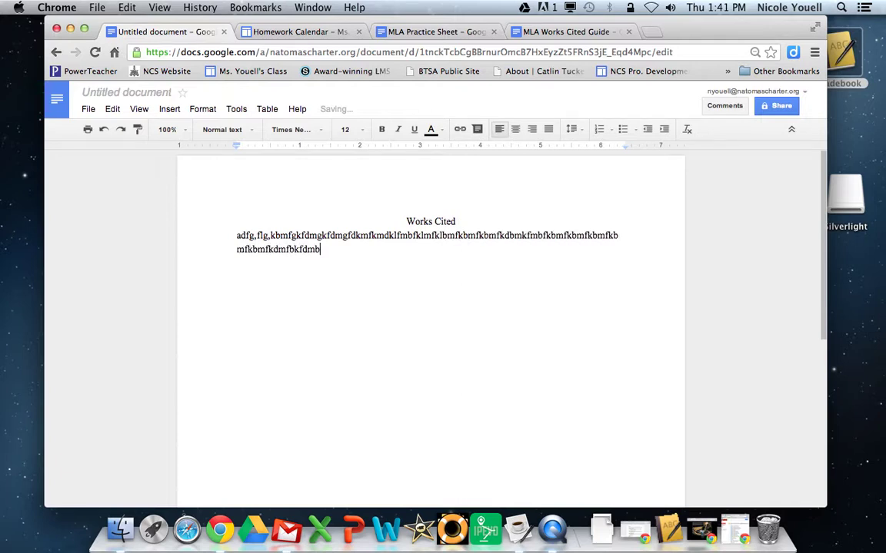
pyautogui.write('kfdmbkmbkmkdfmbkdmbkmkbm')
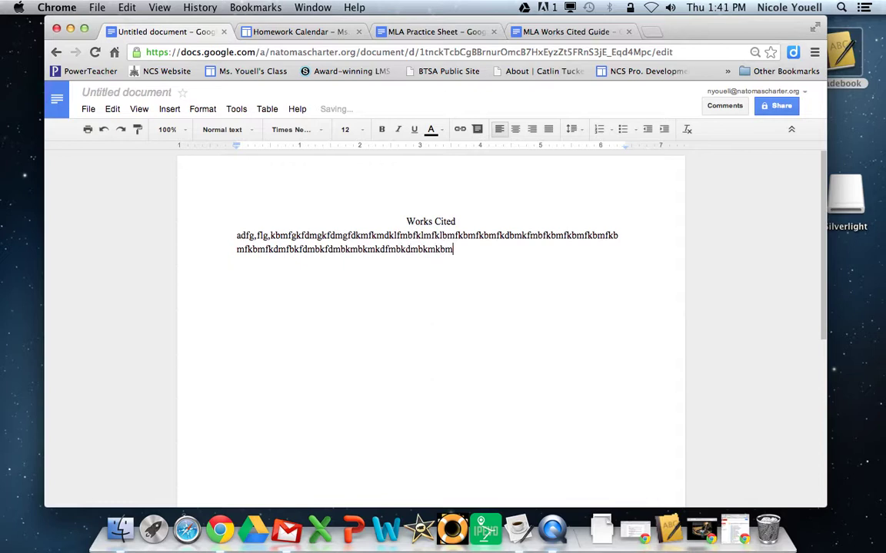
pyautogui.write('fdkbmkfmbkfmbkfmbkmdkfmbdkfmbk')
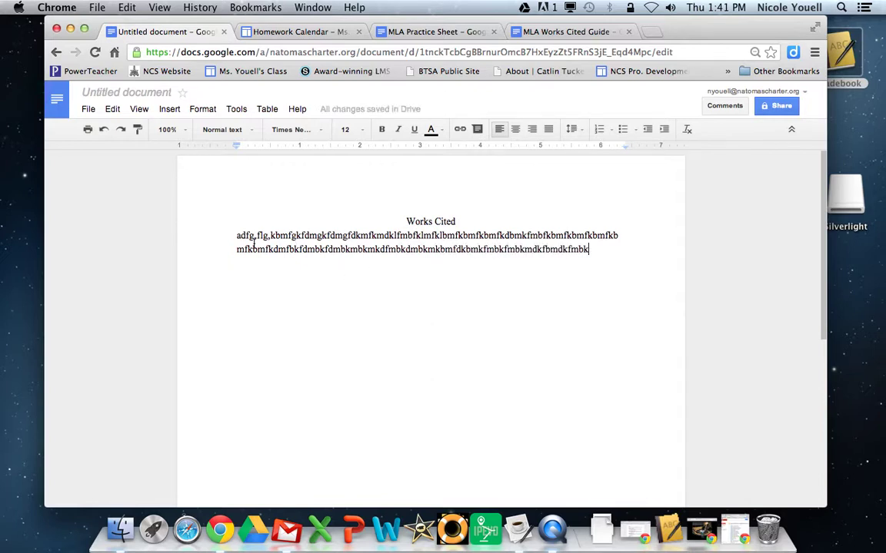
# Set the line spacing of the heading and the placeholder entry to Double
pyautogui.moveTo(306, 222); pyautogui.dragTo(627, 277)
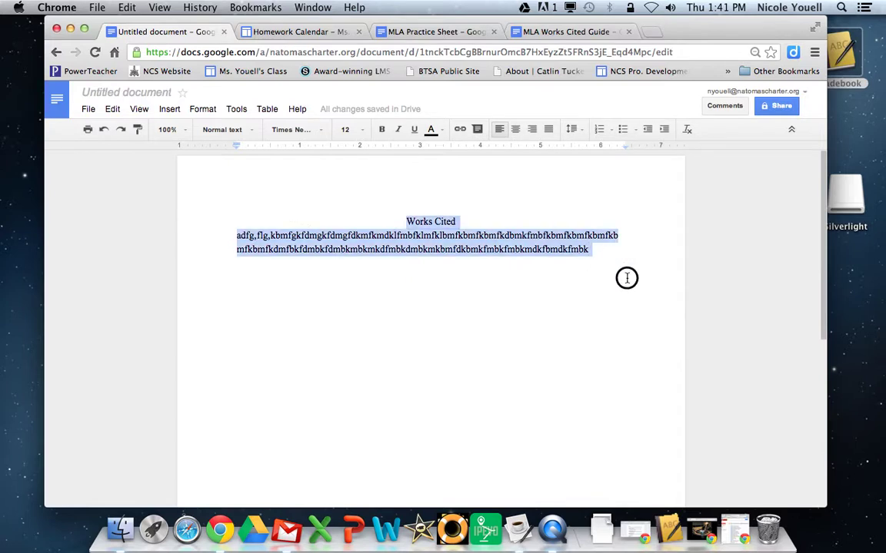
pyautogui.click(574, 130)
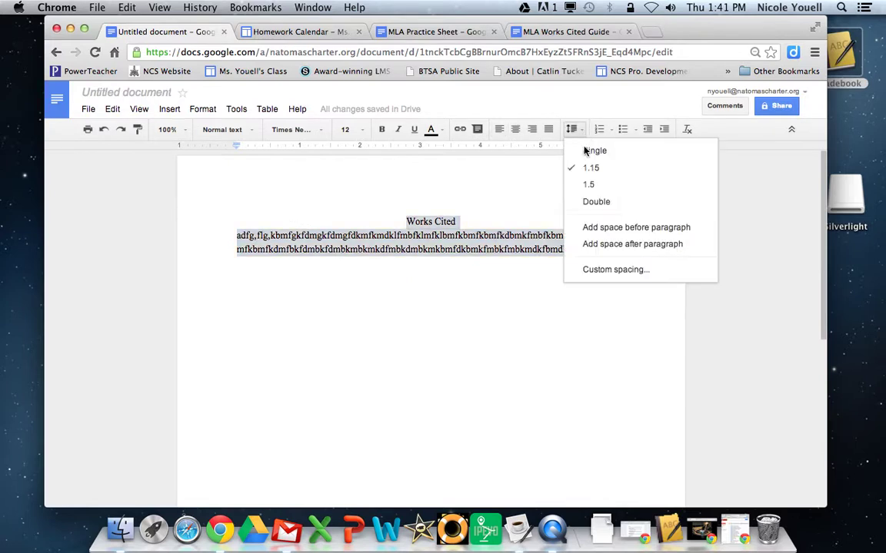
pyautogui.click(596, 202)
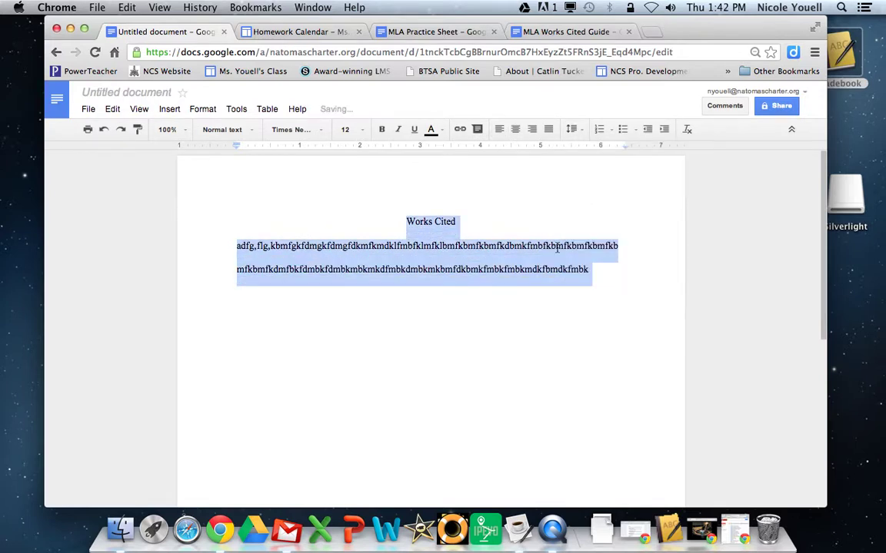
pyautogui.click(521, 244)
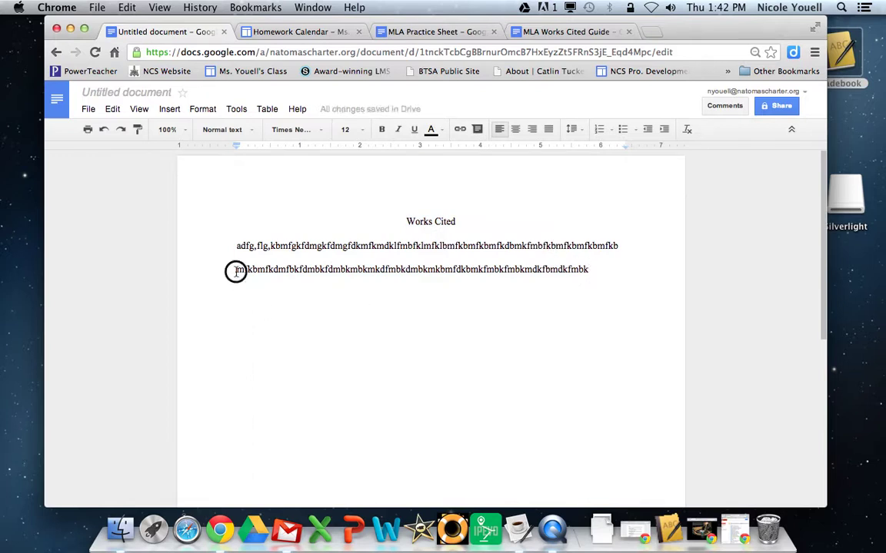
# Try to indent the second line of the placeholder entry with a tab, and remove the indent again
pyautogui.moveTo(236, 271); pyautogui.dragTo(628, 270)
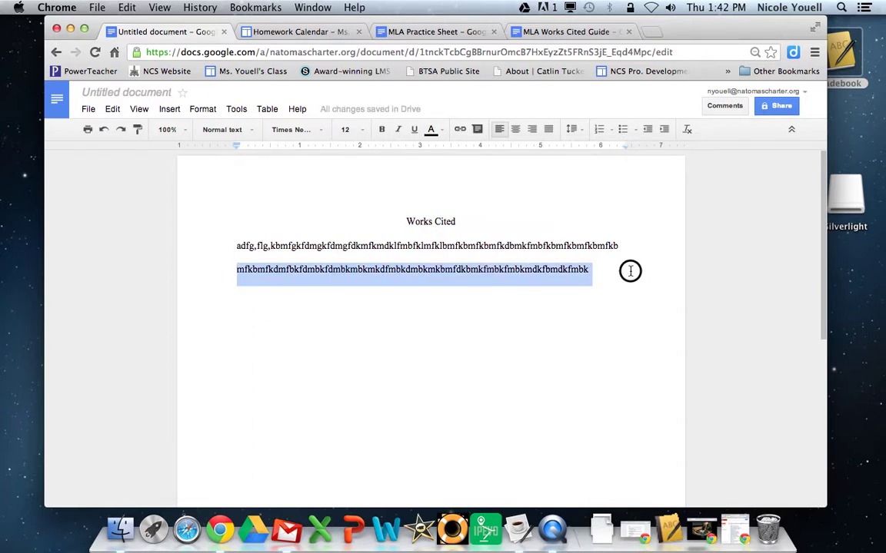
pyautogui.click(486, 310)
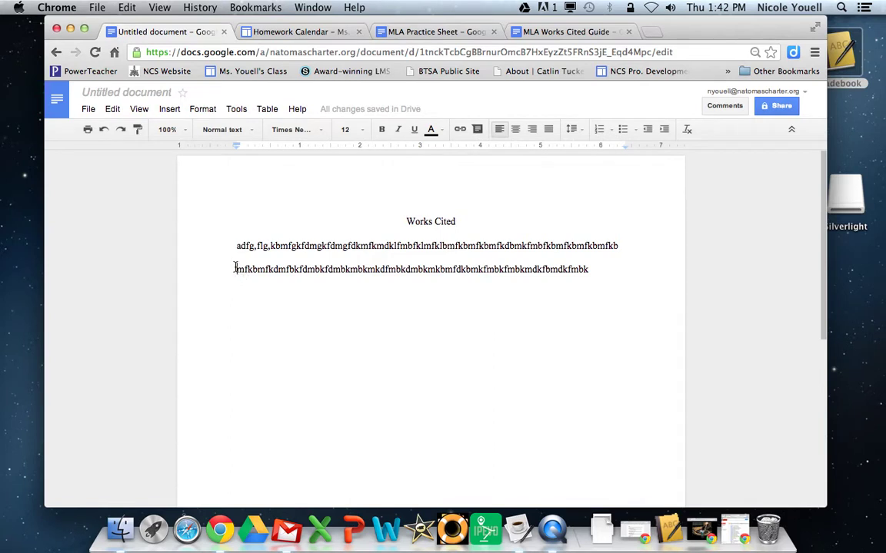
pyautogui.press('Up')
pyautogui.press('Tab')
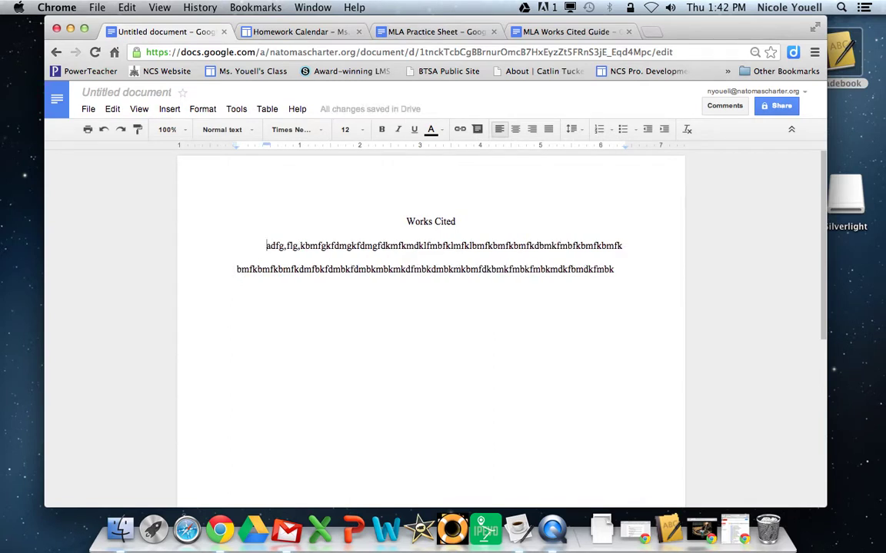
pyautogui.press('BackSpace')
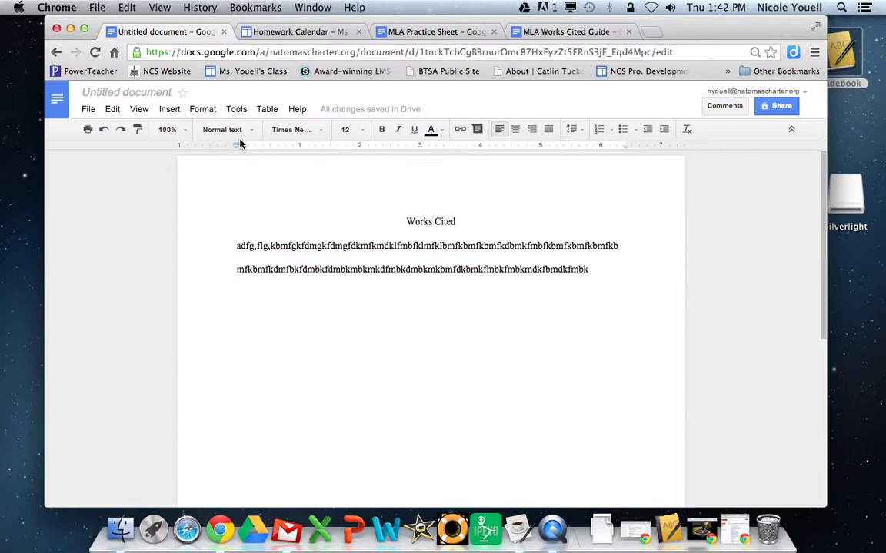
# Give the placeholder entry a hanging indent of about half an inch, keeping its first line at the margin
pyautogui.moveTo(234, 151); pyautogui.dragTo(269, 148)
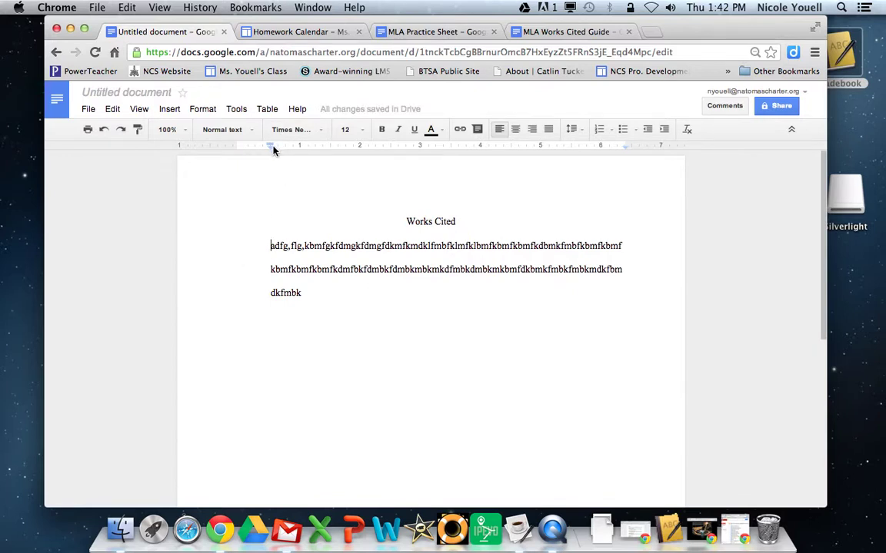
pyautogui.moveTo(273, 148); pyautogui.dragTo(238, 149)
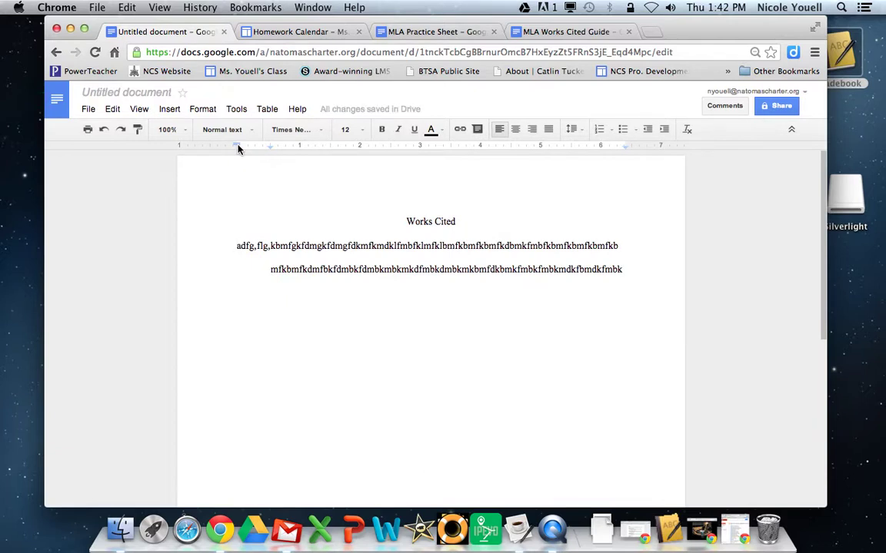
# Add a second entry of random placeholder letters below the first, long enough to wrap onto a second line
pyautogui.click(631, 276)
pyautogui.press('Return')
pyautogui.write('ofd')
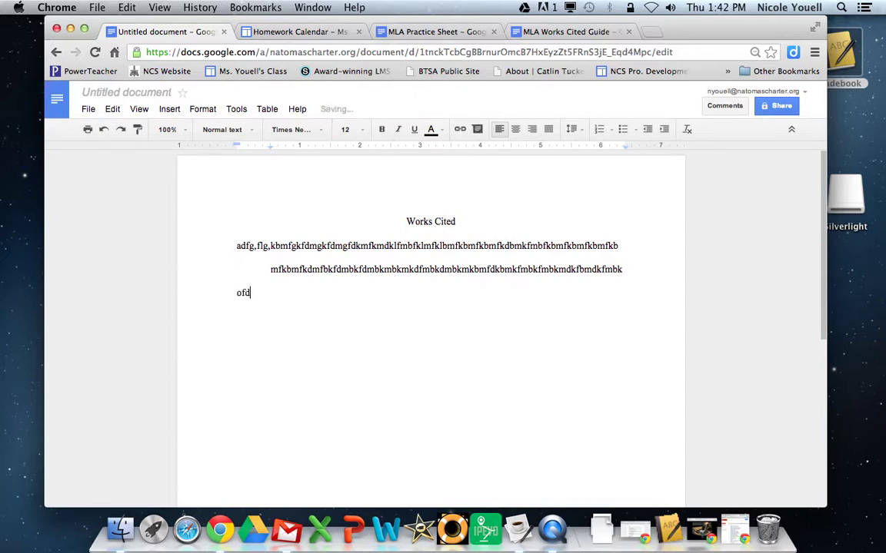
pyautogui.write('gofd,gomgogmerogmergoremgeor')
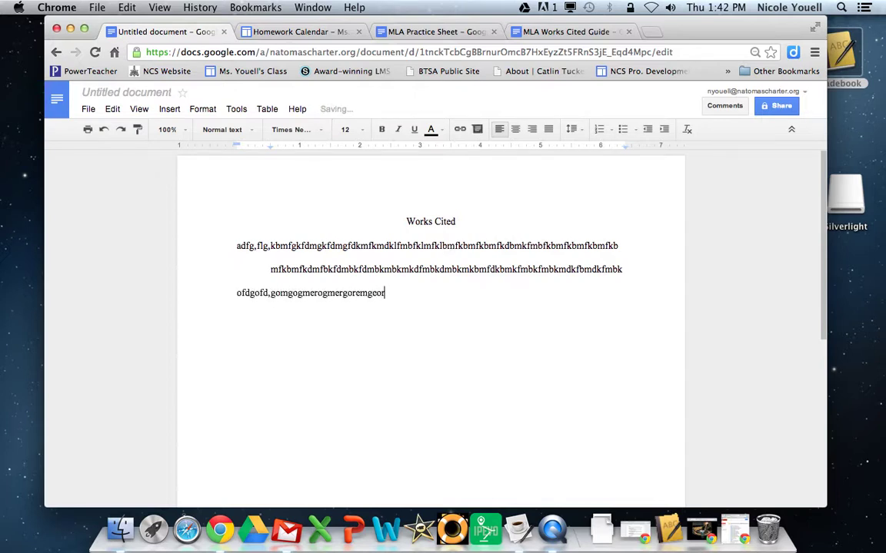
pyautogui.write('gmerogmerogemrgoermgerogmergoergmero')
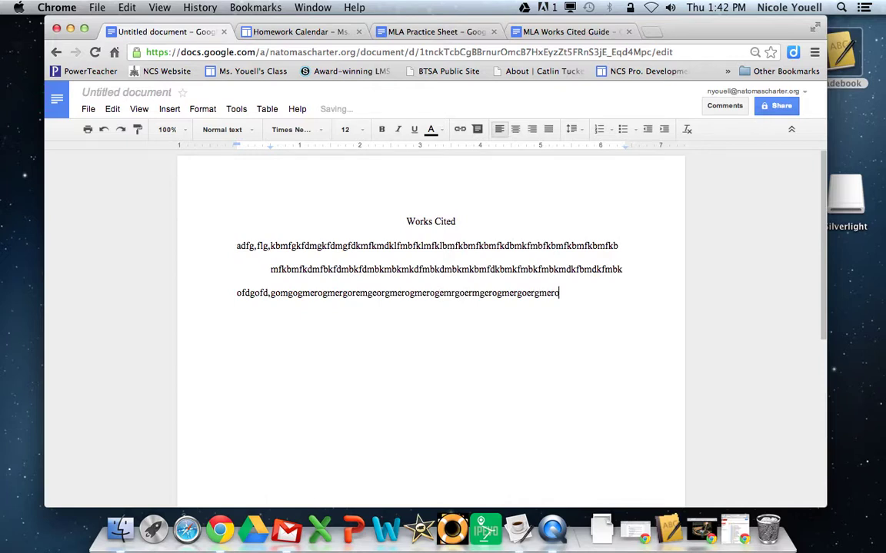
pyautogui.write('gmerogermgogmeorgmeoeormgeor')
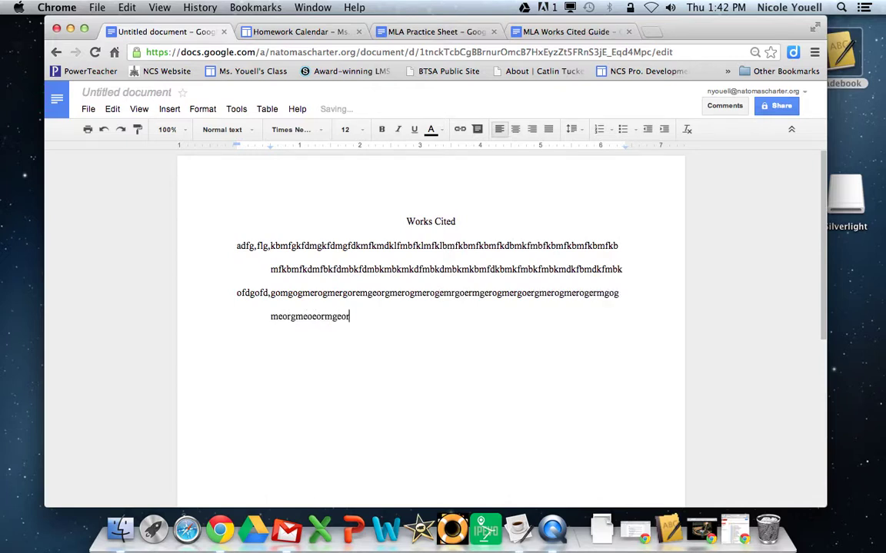
pyautogui.write('gmomeormgoermgeomgeeo')
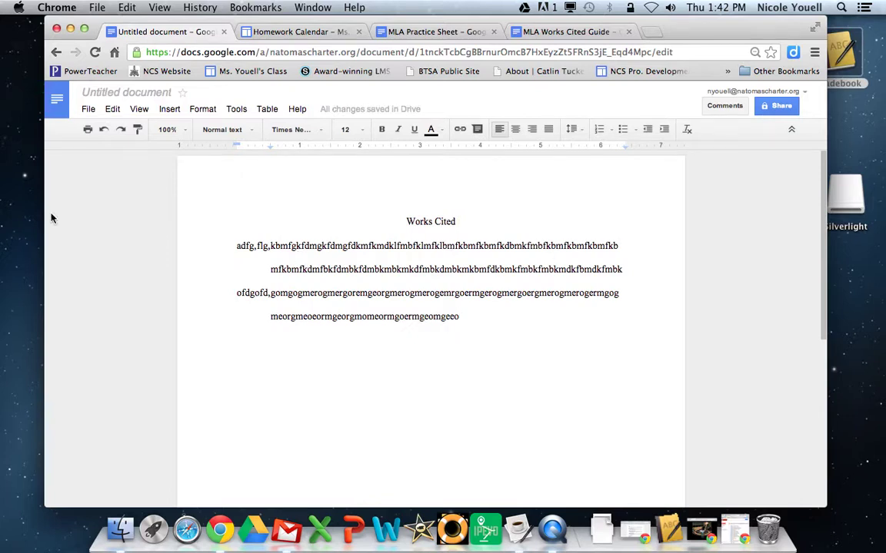
pyautogui.click(247, 208)
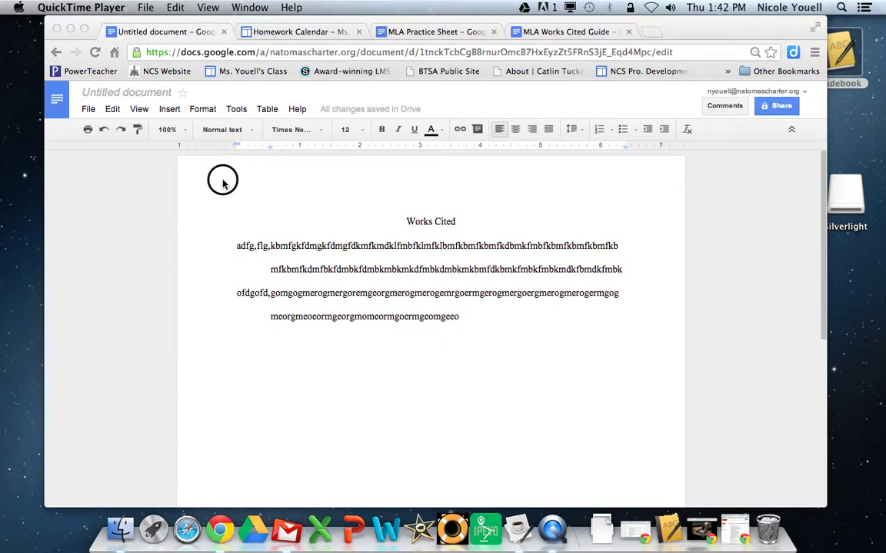